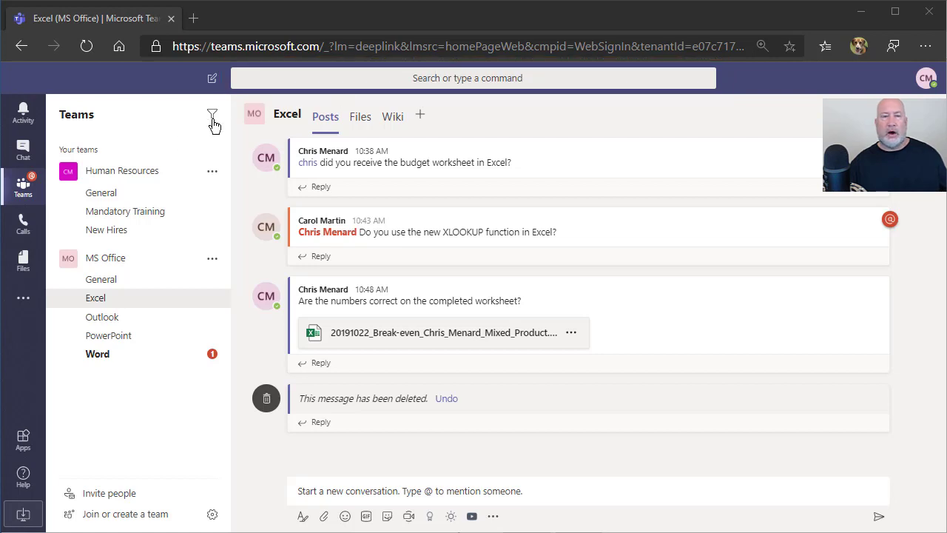
# Look through the Chat, Calls, Files and Teams sections and the suggested commands, ending in Calls
pyautogui.click(24, 151)
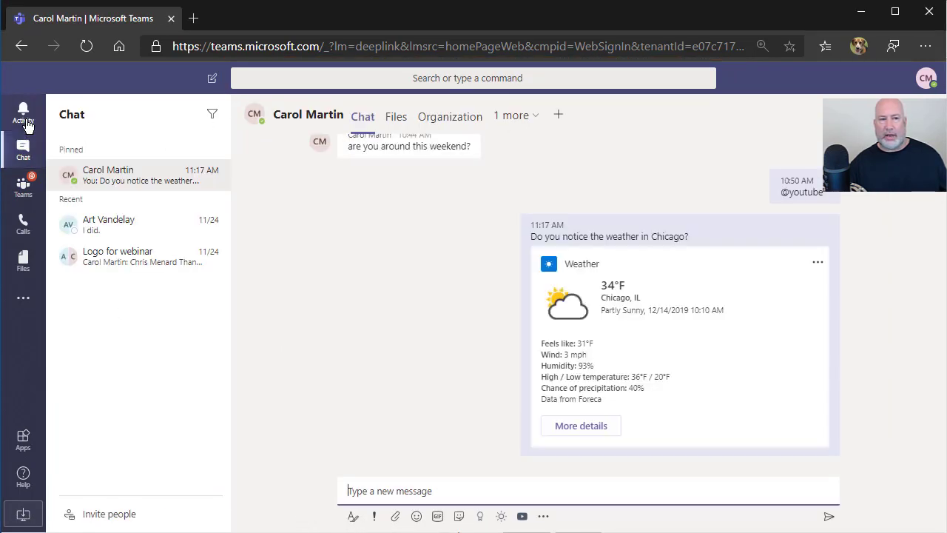
pyautogui.click(24, 226)
pyautogui.click(23, 261)
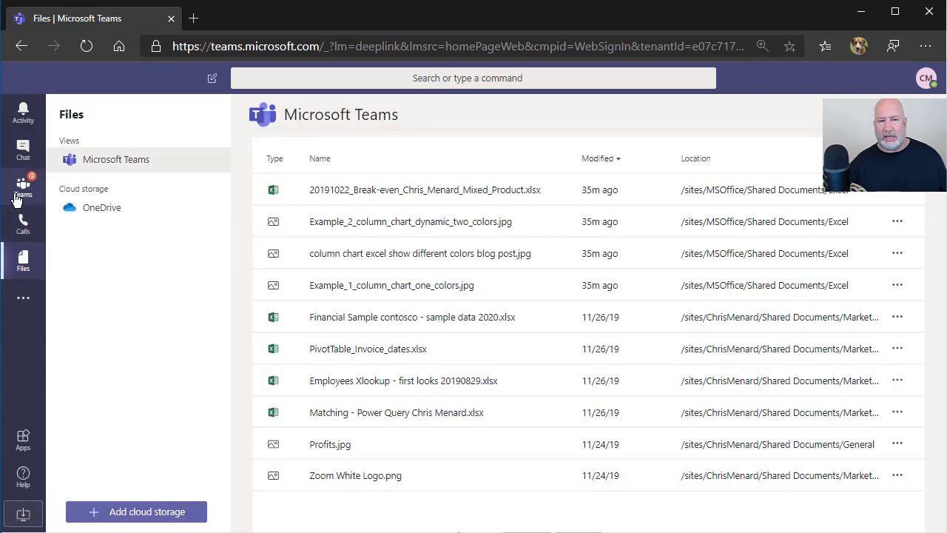
pyautogui.hotkey('ctrl', 'shift', '3')
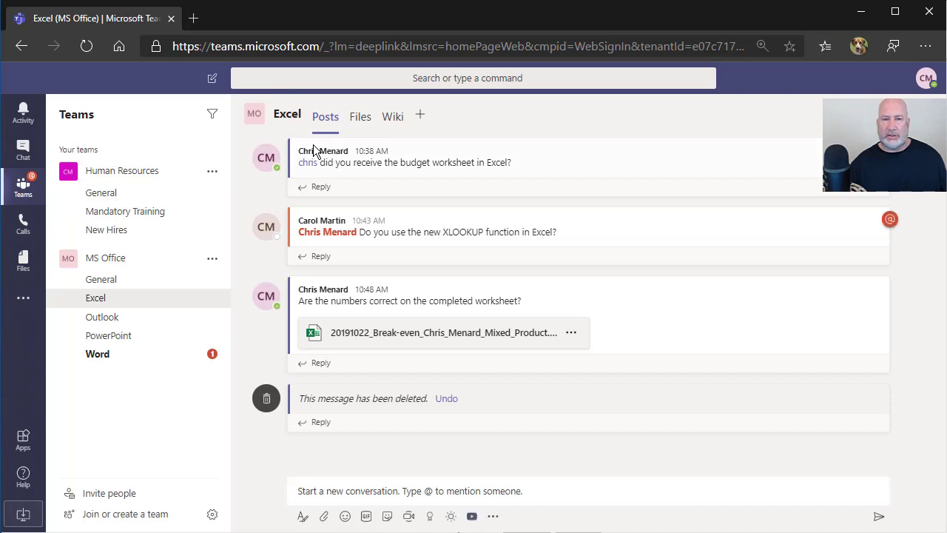
pyautogui.click(336, 80)
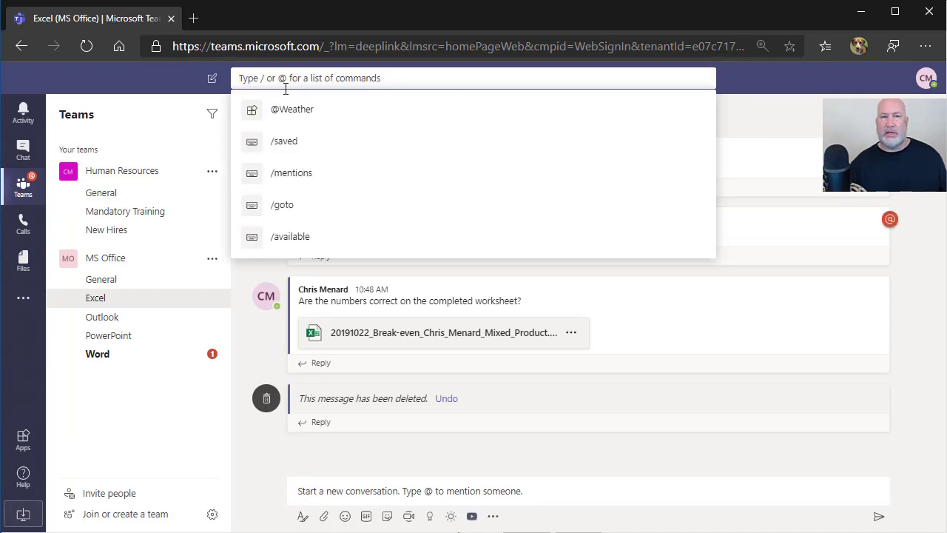
pyautogui.click(37, 230)
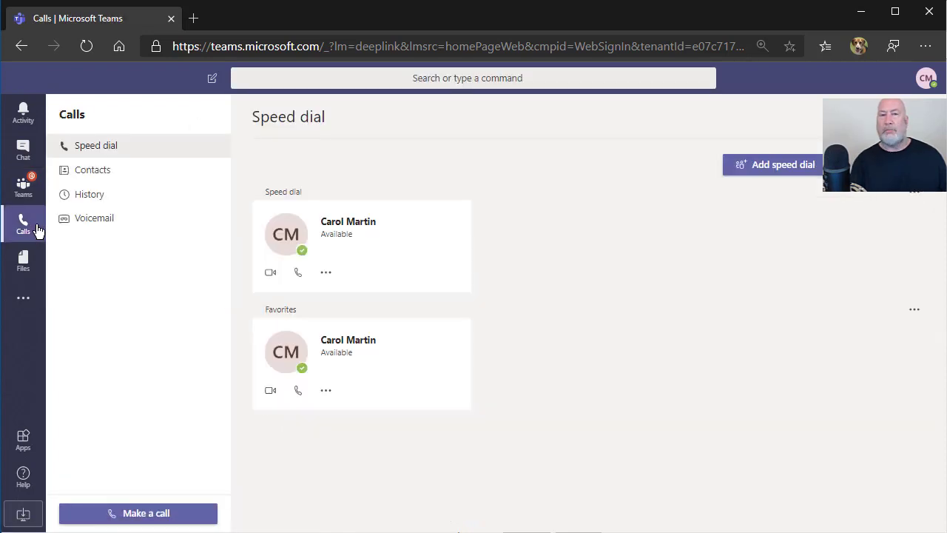
# Set the presence status to do not disturb with the /dnd command
pyautogui.hotkey('ctrl', 'e')
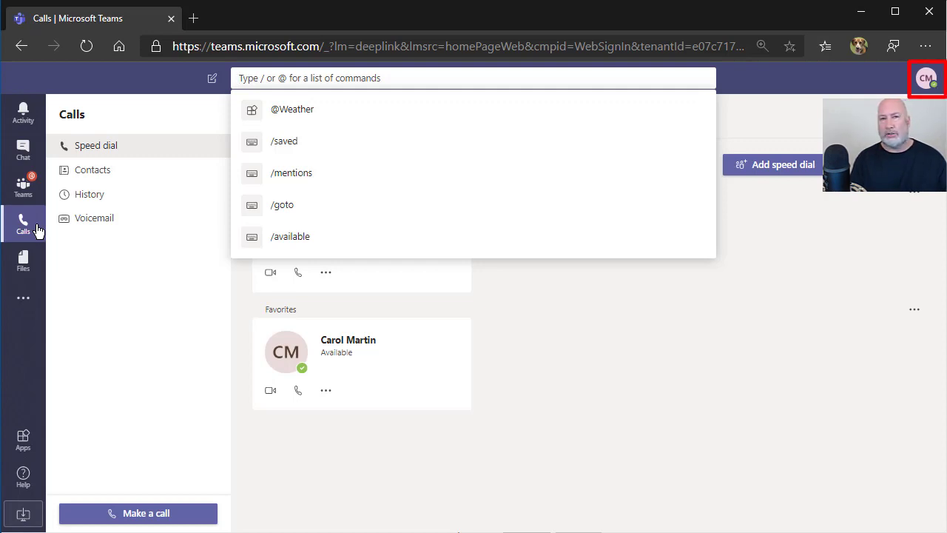
pyautogui.write('/')
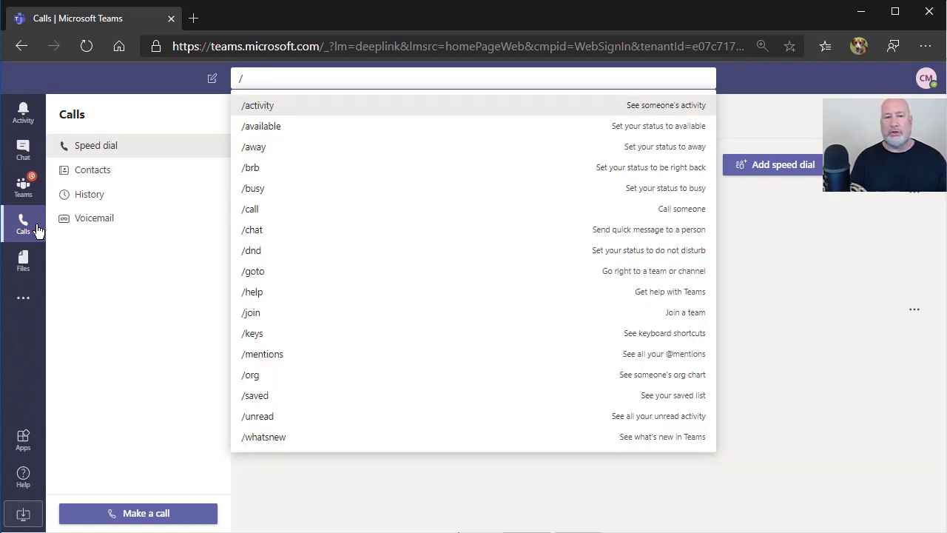
pyautogui.write('dnd')
pyautogui.press('Return')
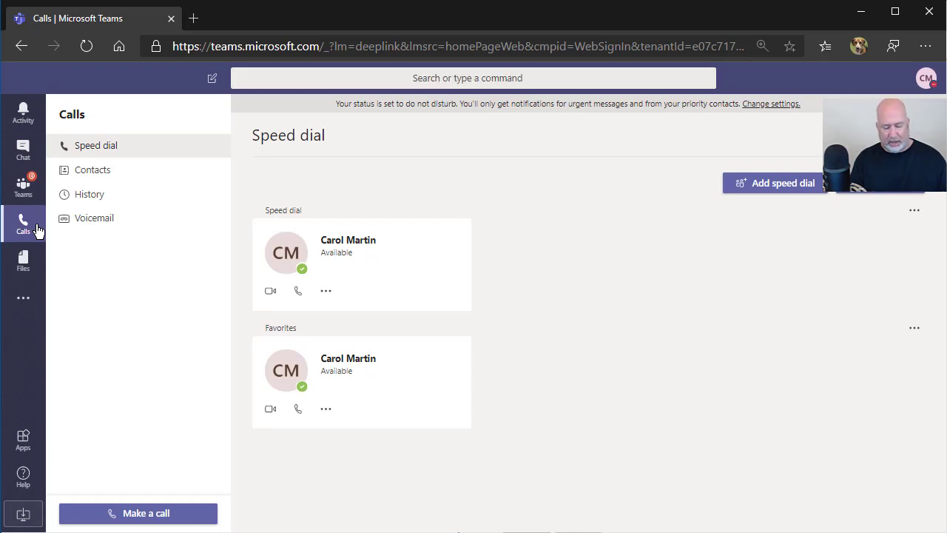
# Set the presence status back to available with the /available command
pyautogui.hotkey('ctrl', 'e')
pyautogui.write('/ava')
pyautogui.press('Return')
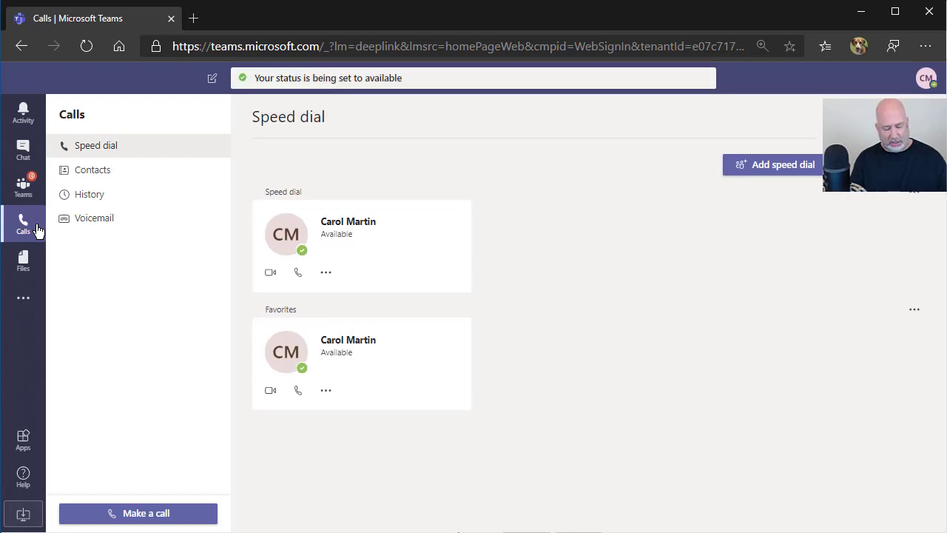
# Set the presence status to be right back with the /brb command
pyautogui.hotkey('ctrl', 'e')
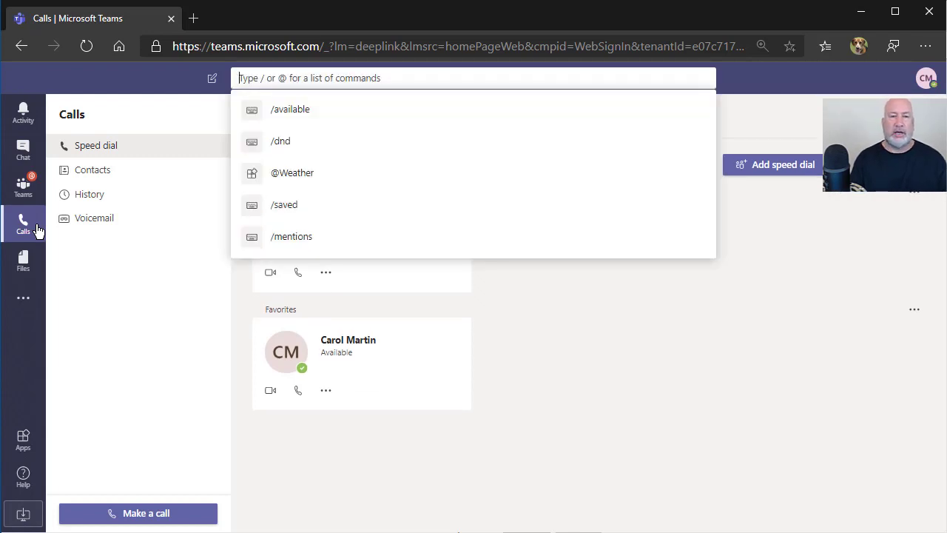
pyautogui.write('/')
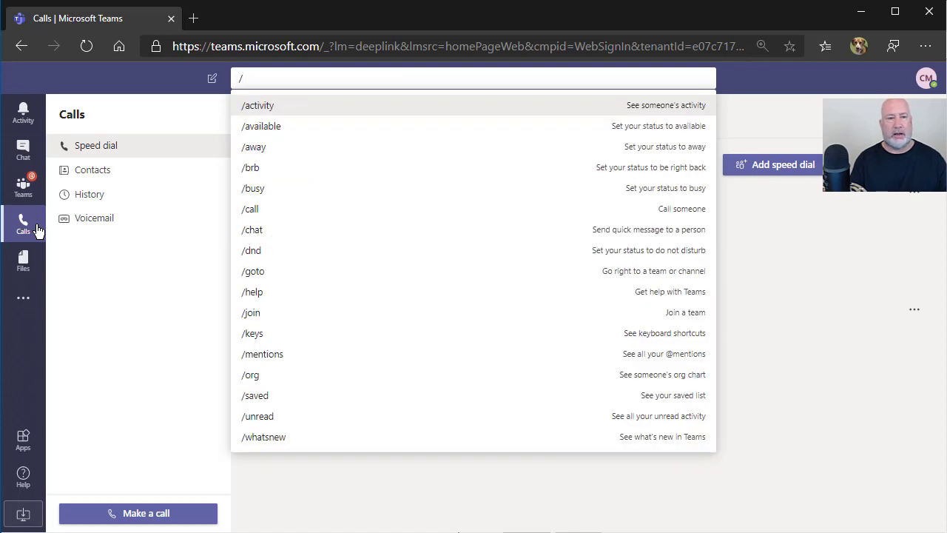
pyautogui.write('brb')
pyautogui.press('Return')
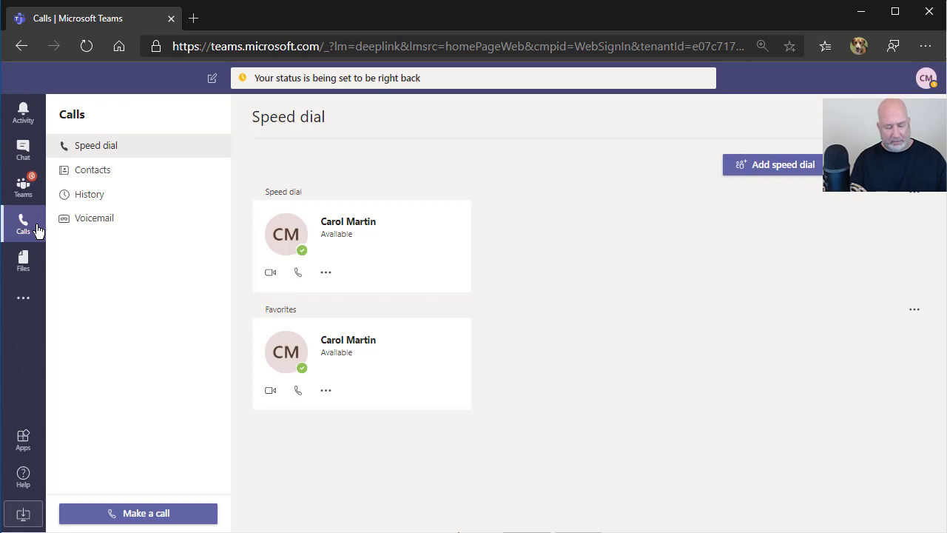
# Choose /available from the list of slash commands to set the presence status to available
pyautogui.hotkey('ctrl', 'e')
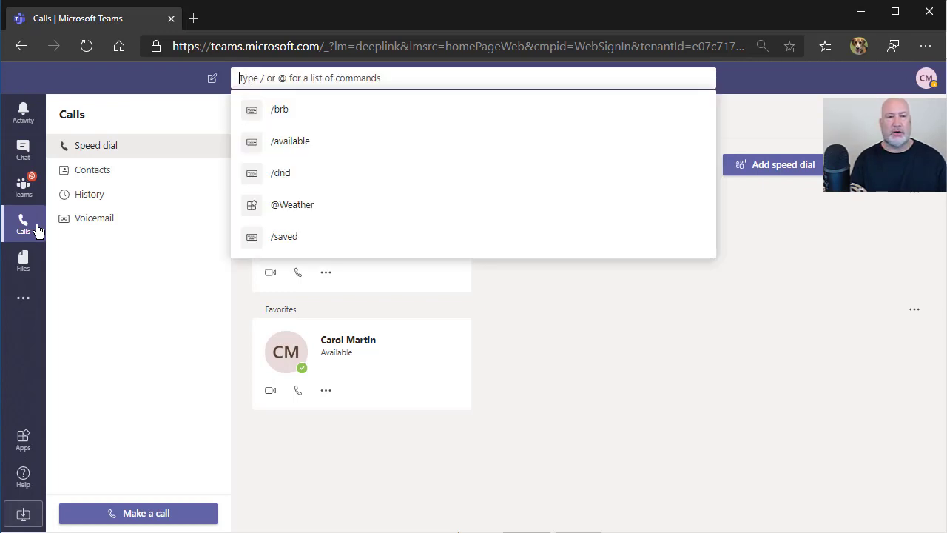
pyautogui.write('/')
pyautogui.press('Down')
pyautogui.press('Down')
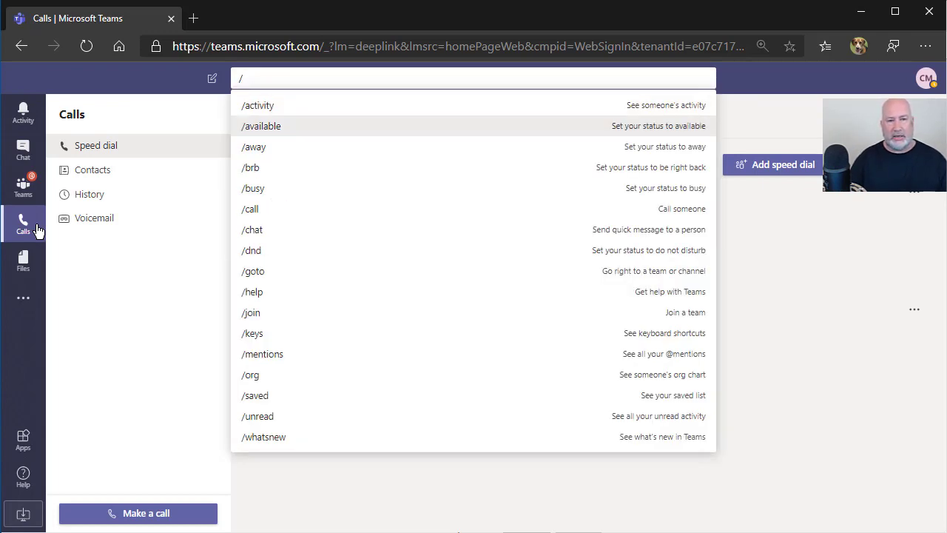
pyautogui.press('Up')
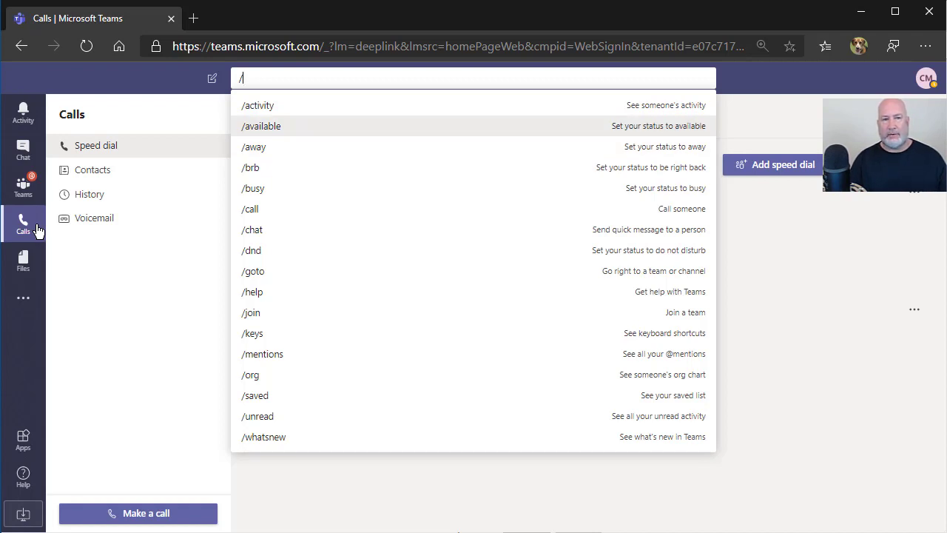
pyautogui.press('Return')
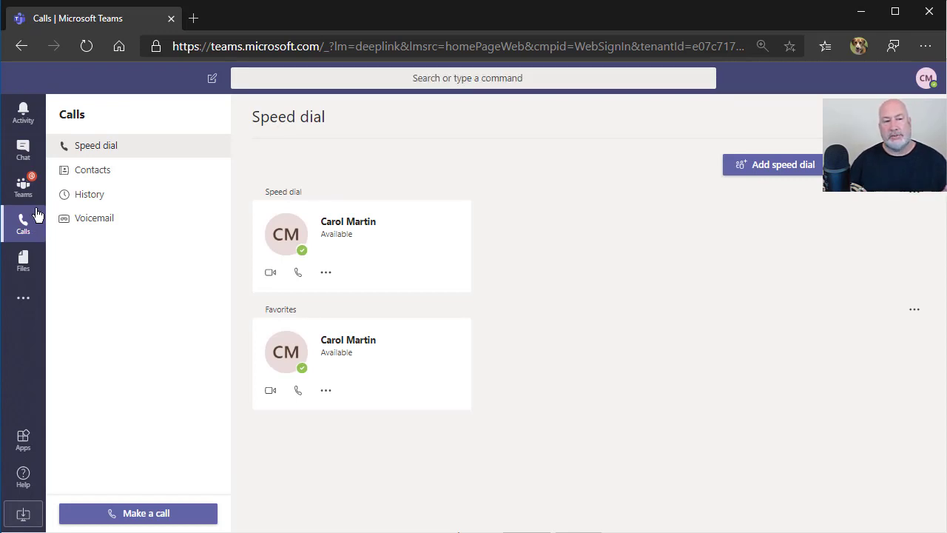
pyautogui.click(33, 197)
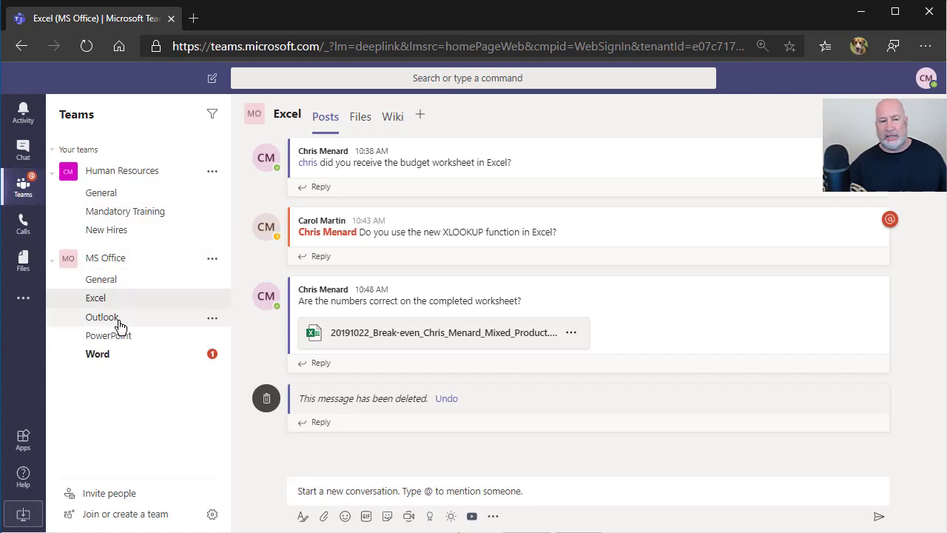
pyautogui.click(369, 492)
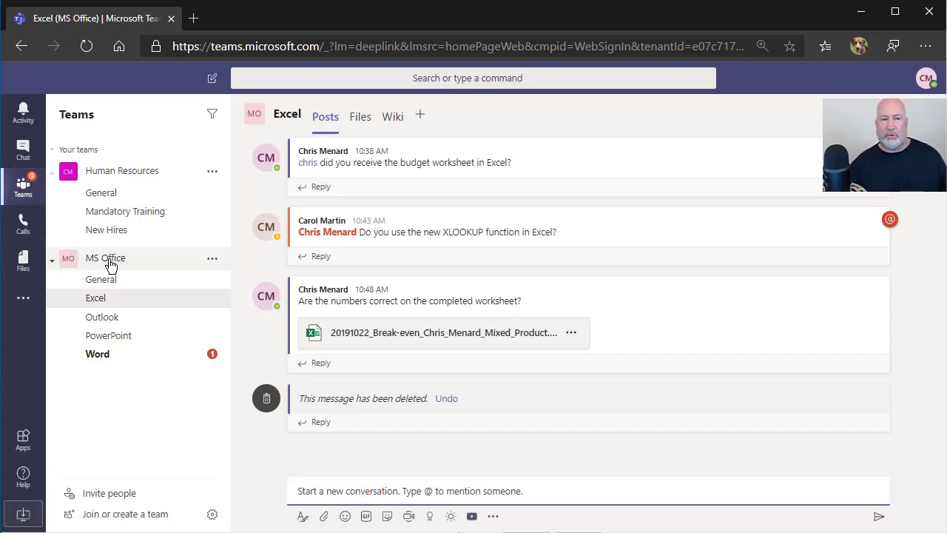
pyautogui.write('@@')
pyautogui.press('BackSpace')
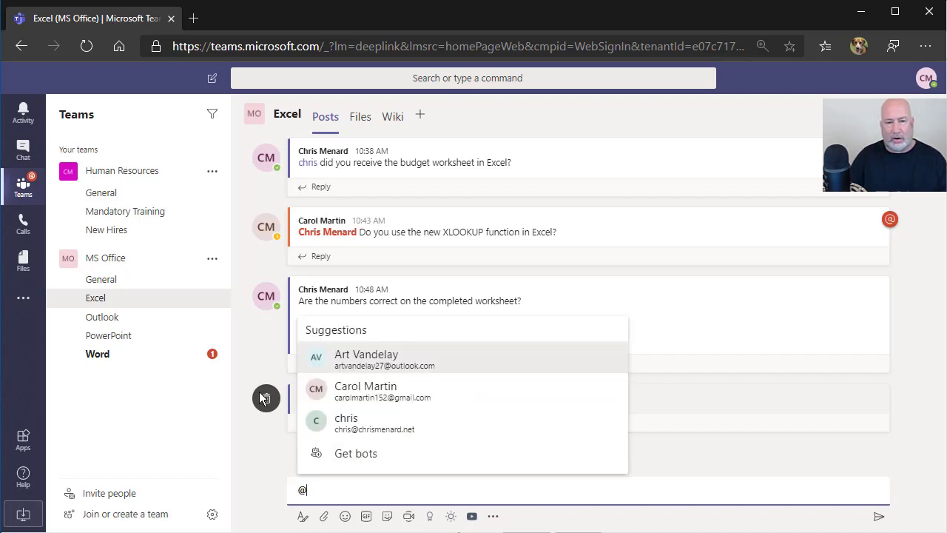
pyautogui.press('Down')
pyautogui.press('Return')
# Complete the channel post with "Did you see the report?" after the mention and send it
pyautogui.write('Does')
pyautogui.press('BackSpace')
pyautogui.press('BackSpace')
pyautogui.press('BackSpace')
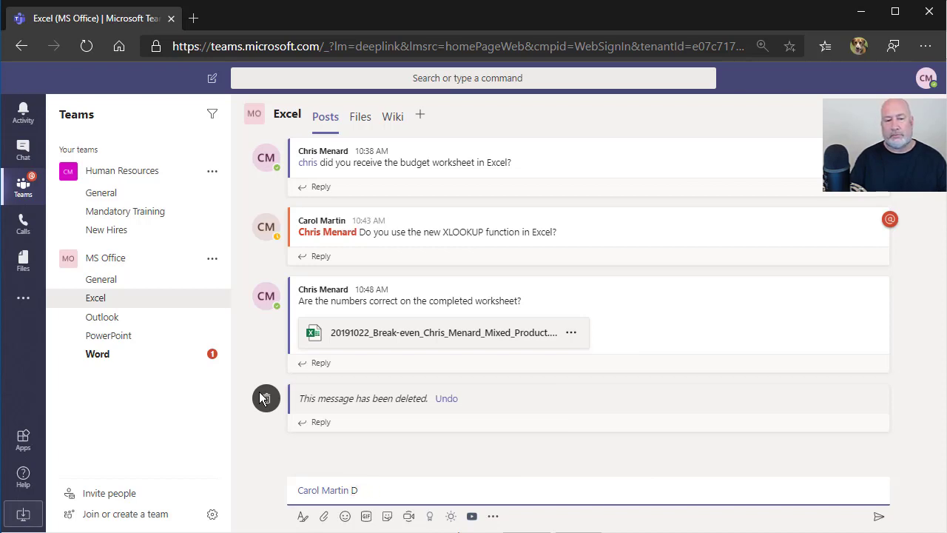
pyautogui.write('id you s')
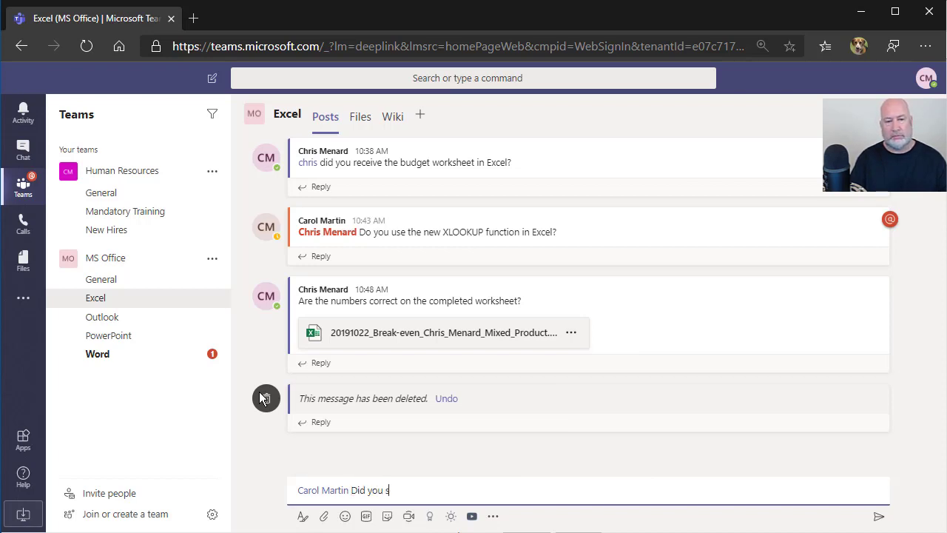
pyautogui.write('ee the report?')
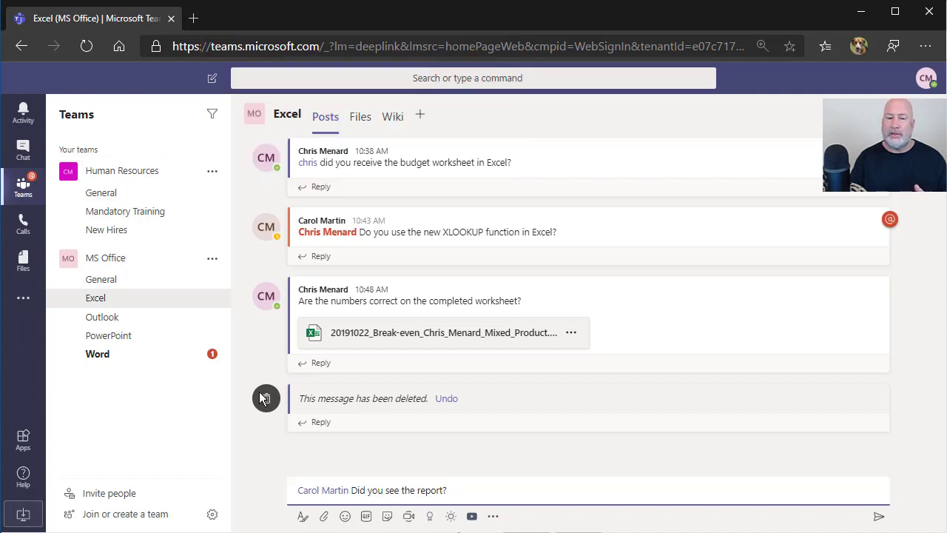
pyautogui.press('Return')
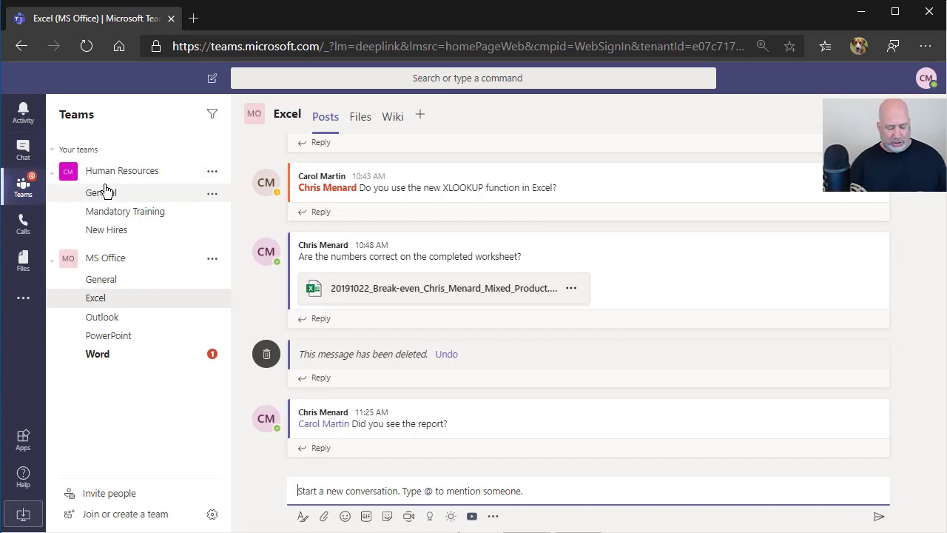
# Start a quick message with the /chat command, addressed to the same team member mentioned in the Excel channel post
pyautogui.hotkey('ctrl', '/')
pyautogui.write('/')
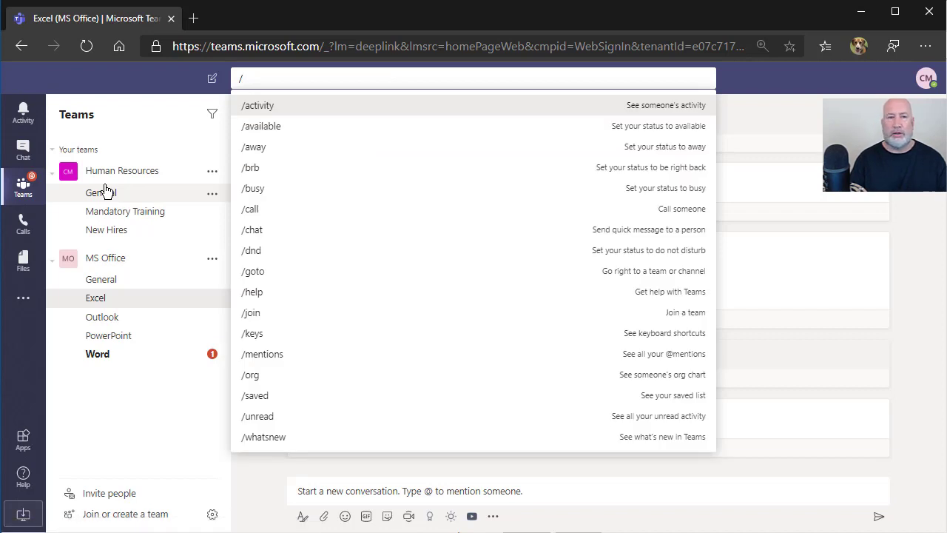
pyautogui.write('chat')
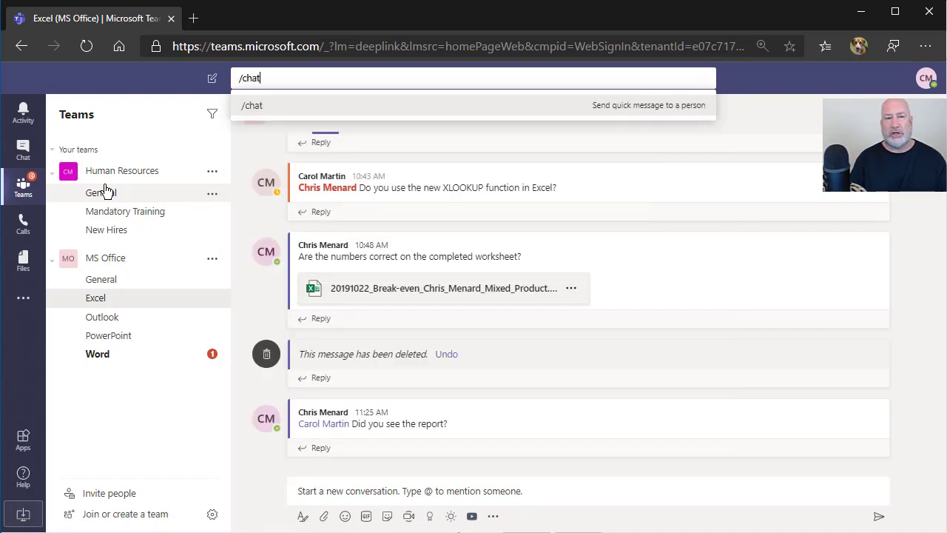
pyautogui.press('Return')
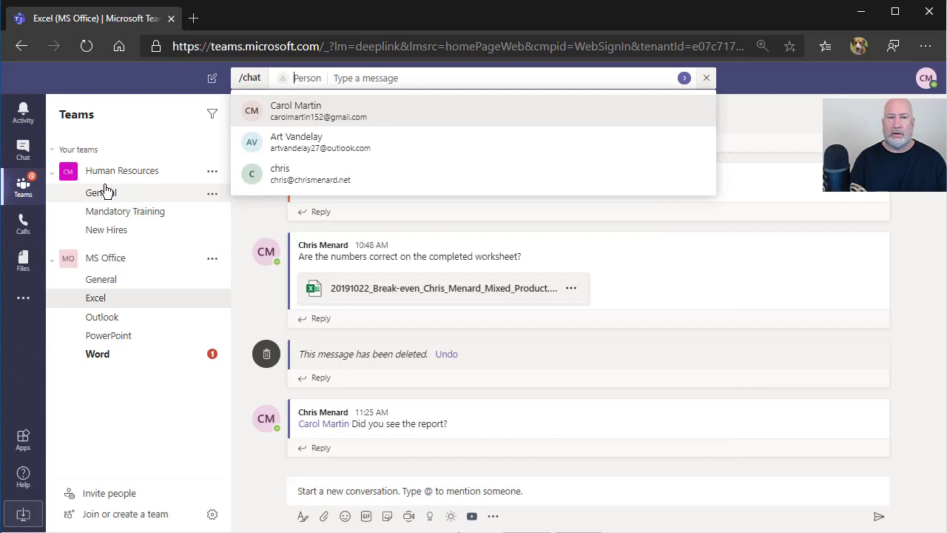
pyautogui.write('car')
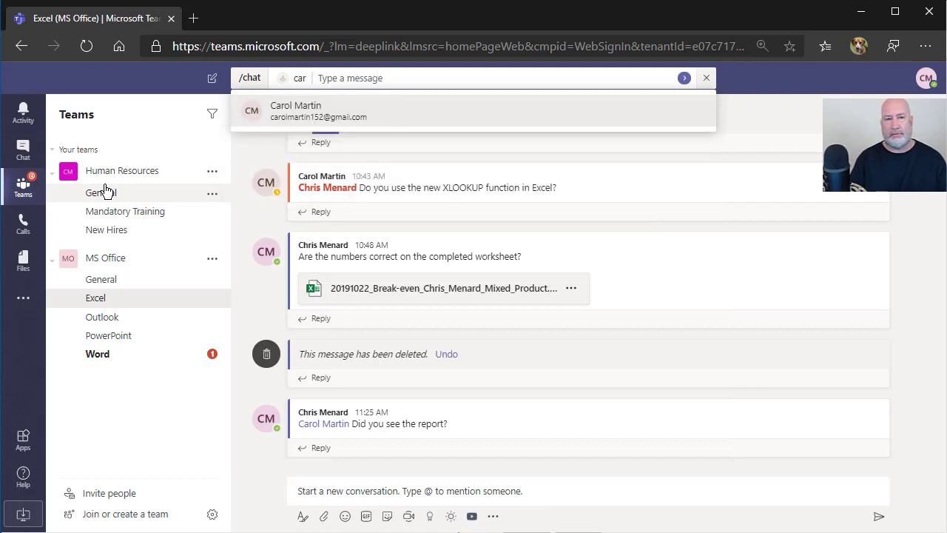
pyautogui.press('Return')
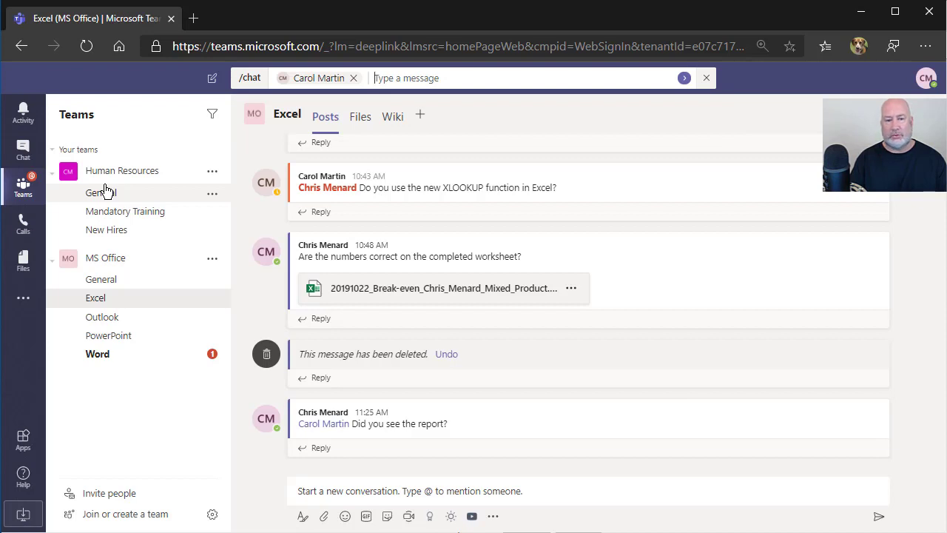
# Send the quick message "Did you see the report?" and view it in the private chat
pyautogui.write('Did you ')
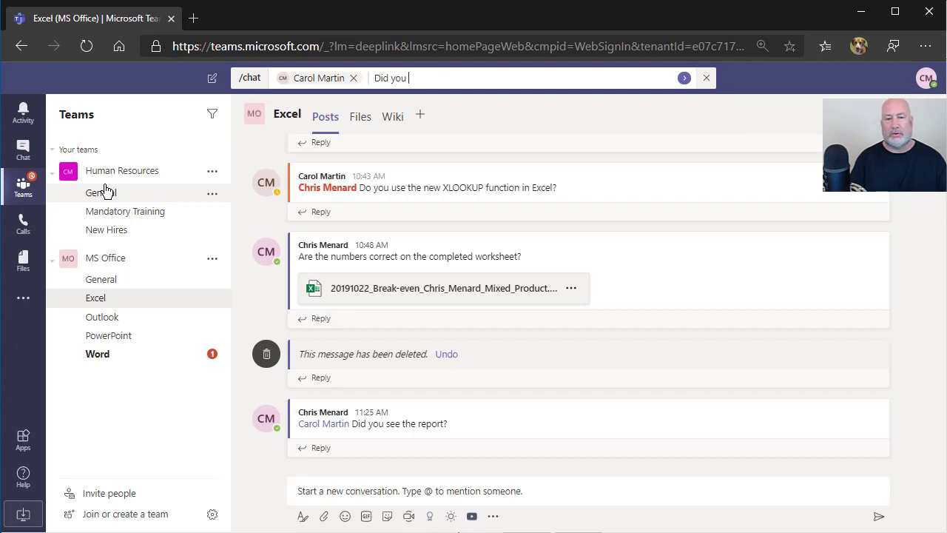
pyautogui.write('see the report?')
pyautogui.press('Return')
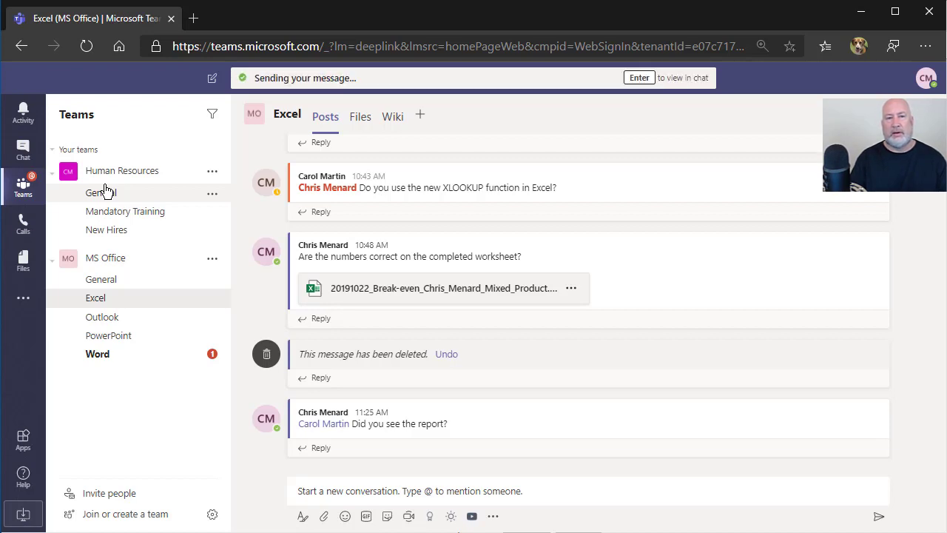
pyautogui.click(22, 151)
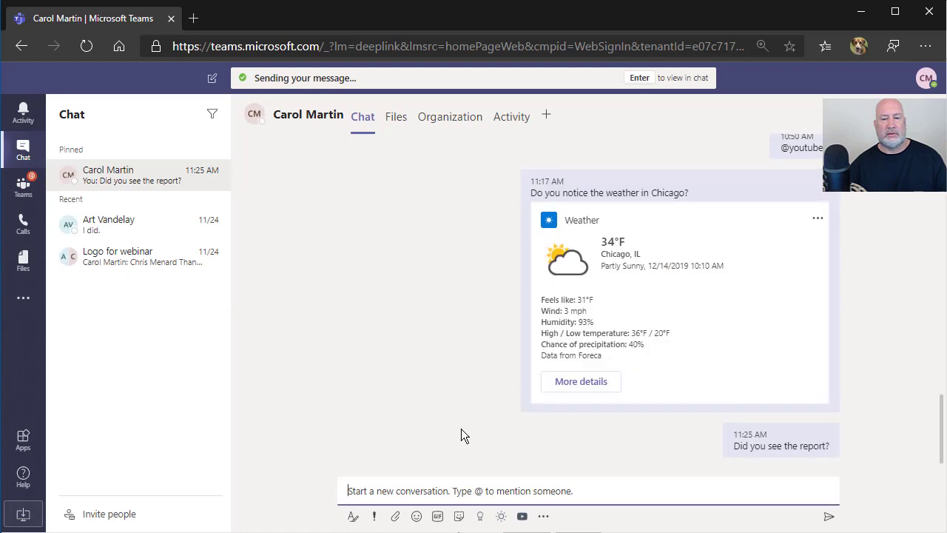
pyautogui.moveTo(774, 446)
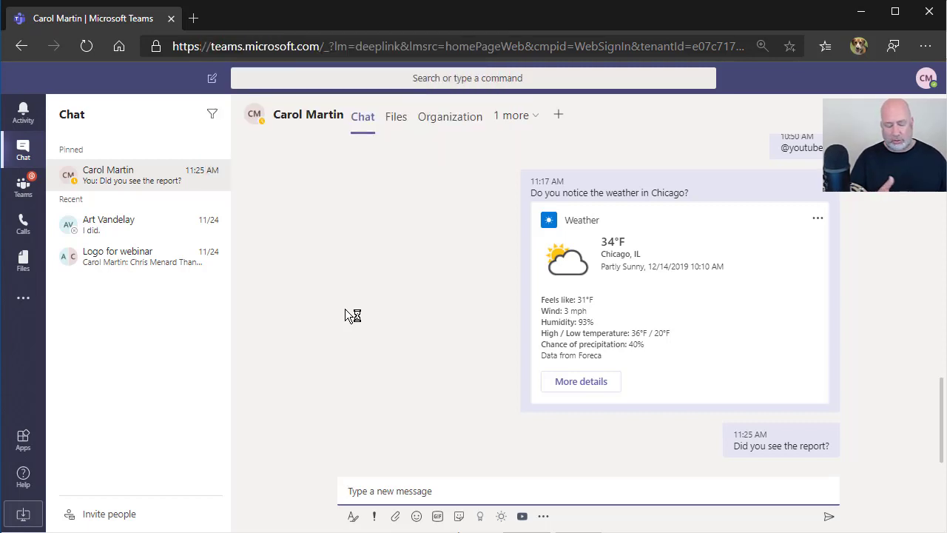
# Go directly to the MS Office team's Excel channel with the /goto command
pyautogui.hotkey('ctrl', 'alt', 'e')
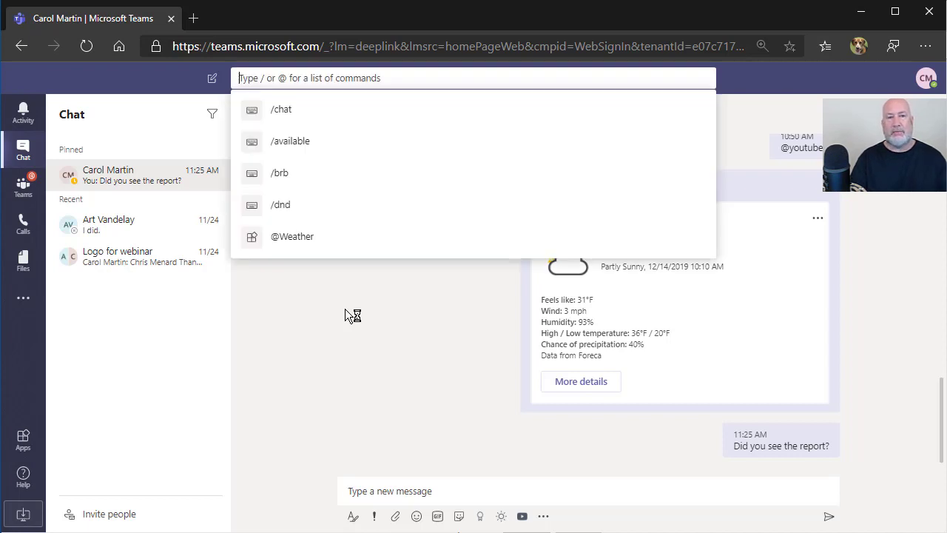
pyautogui.write('/goto')
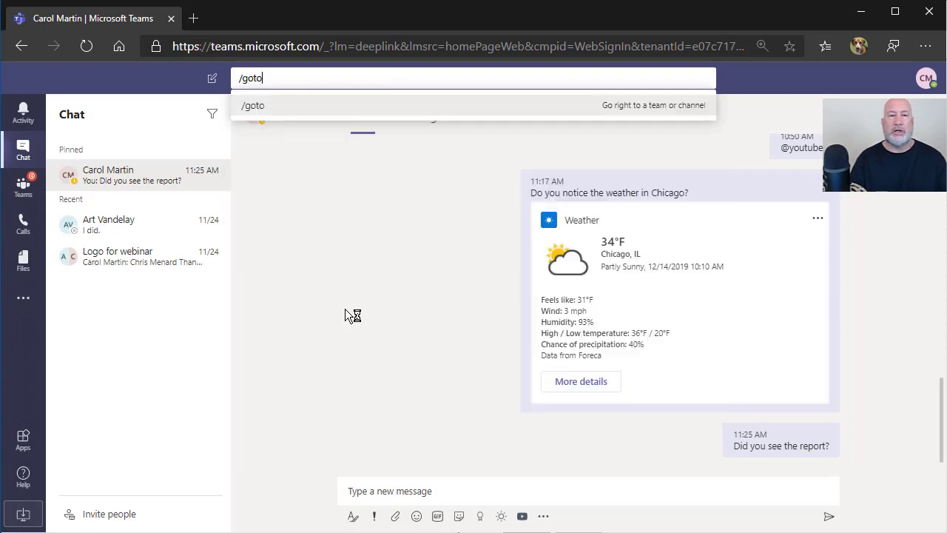
pyautogui.press('Return')
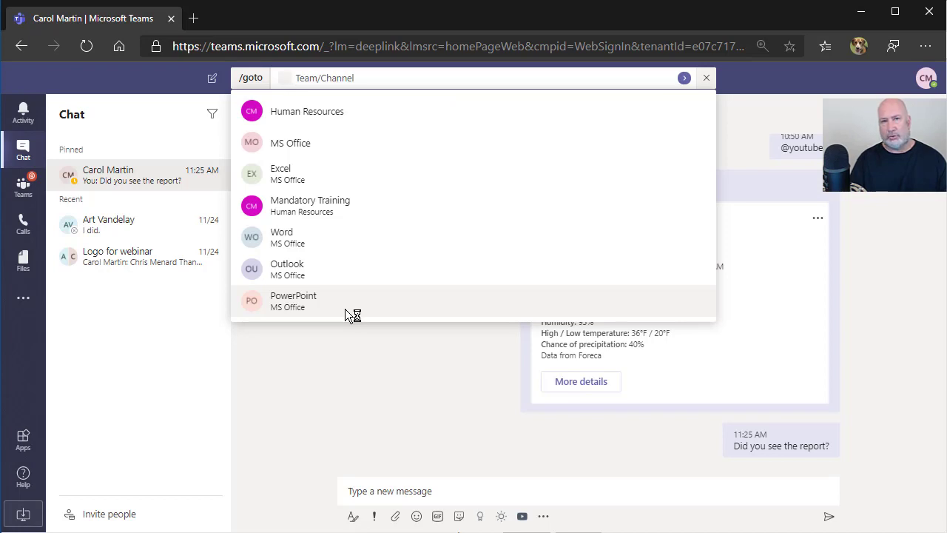
pyautogui.write('excel')
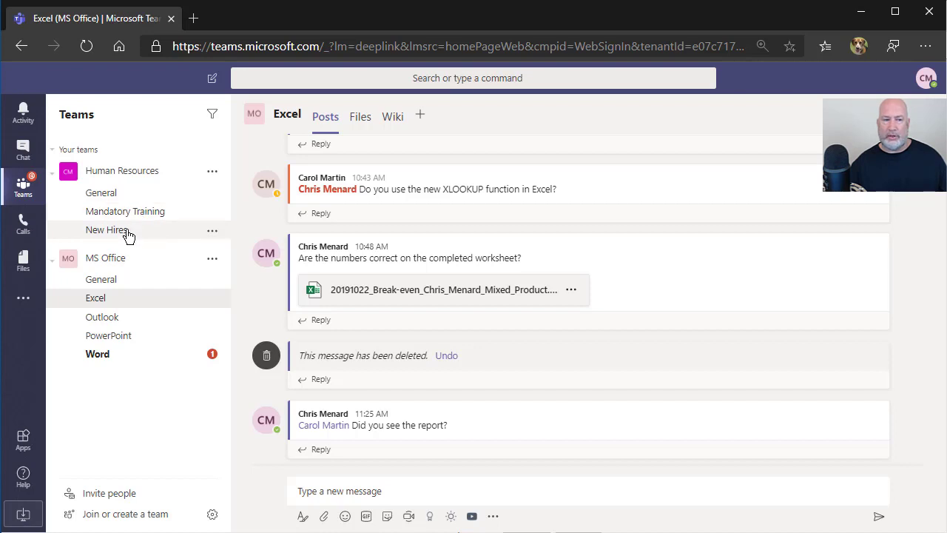
# Switch to the Files view, and from there go to the Human Resources team's Mandatory Training channel with the /goto command
pyautogui.click(27, 271)
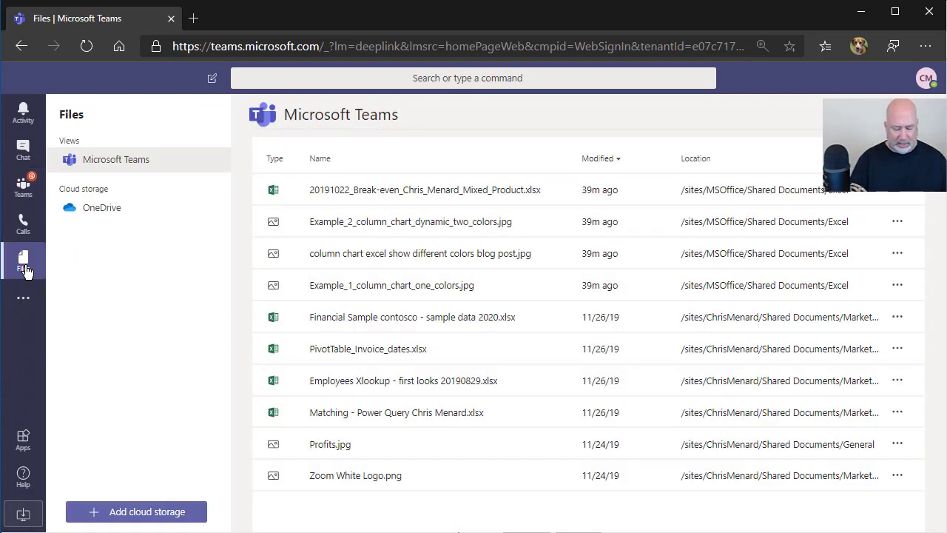
pyautogui.hotkey('ctrl', 'alt', 'e')
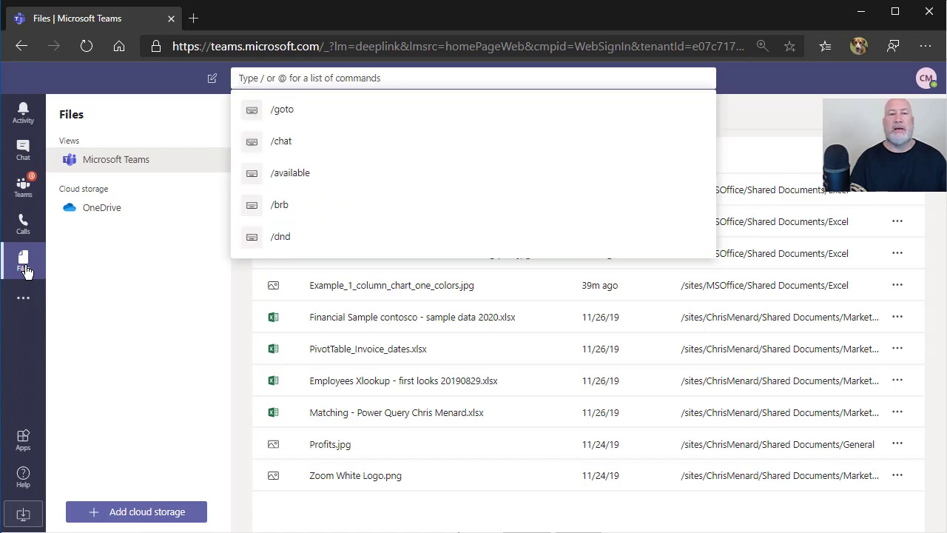
pyautogui.write('/goto')
pyautogui.press('Return')
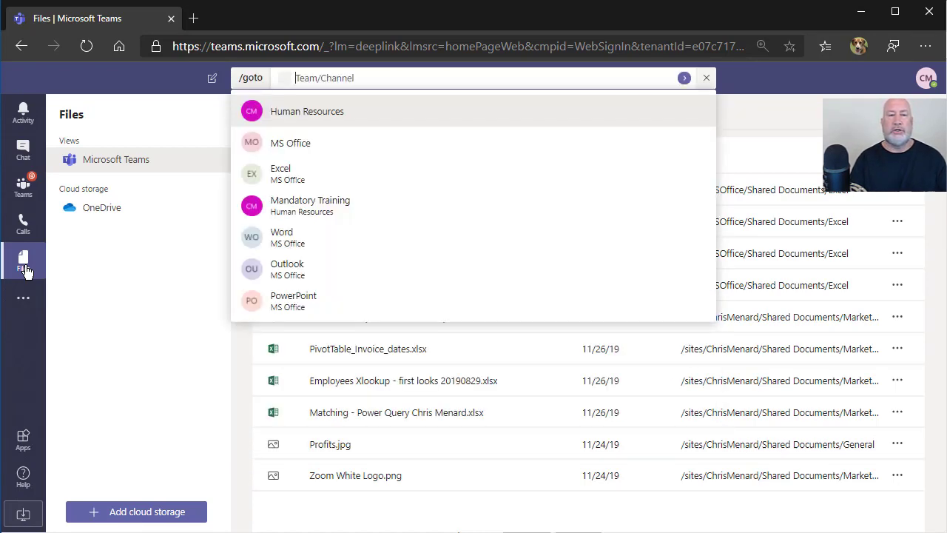
pyautogui.write('mand')
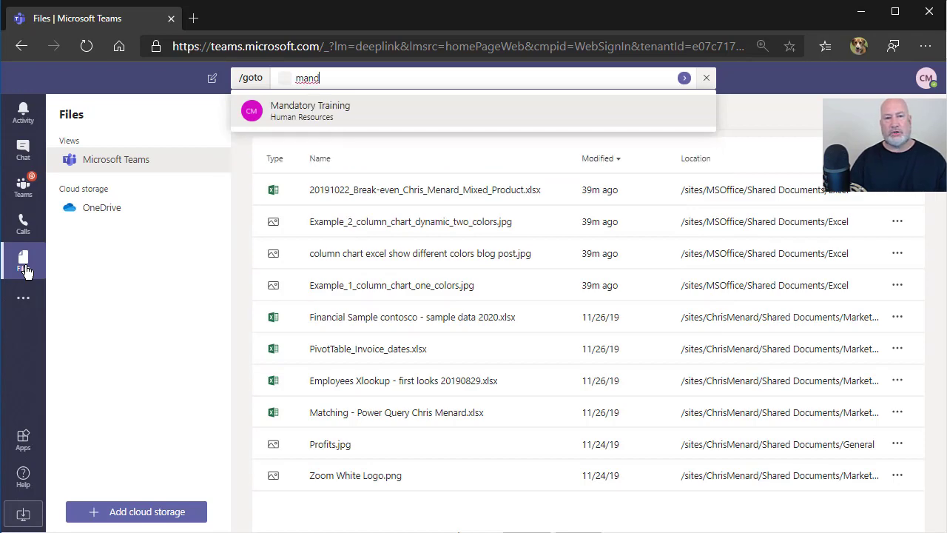
pyautogui.press('Return')
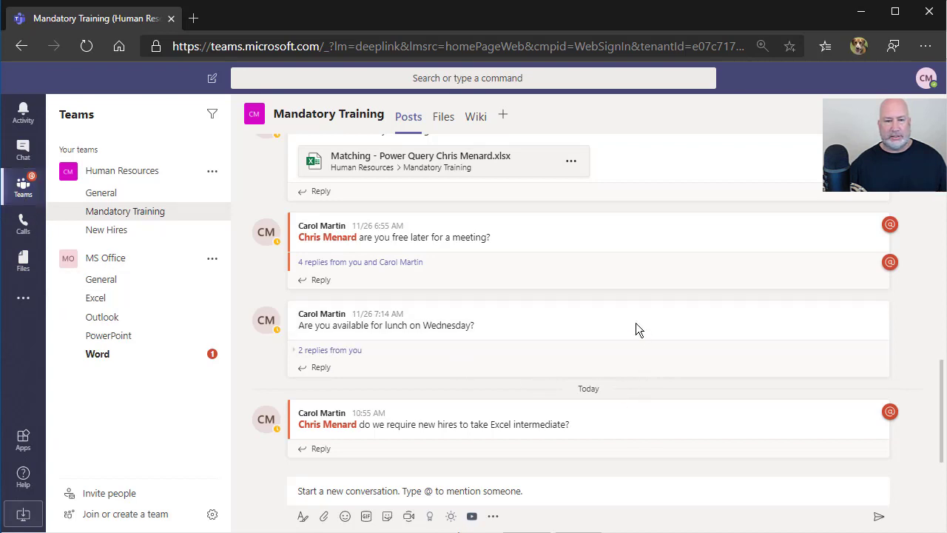
# Save the message "Are you available for lunch on Wednesday?" in the Mandatory Training channel
pyautogui.moveTo(512, 322)
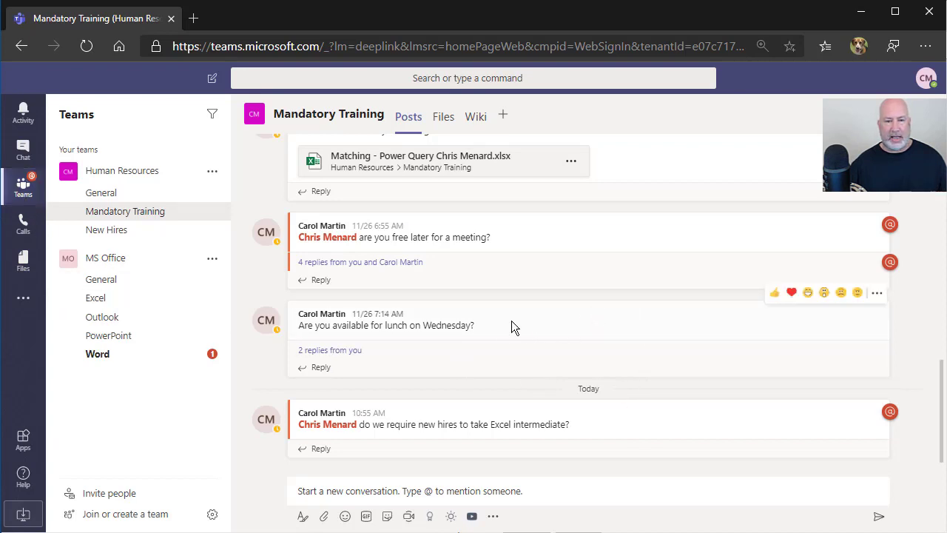
pyautogui.click(877, 294)
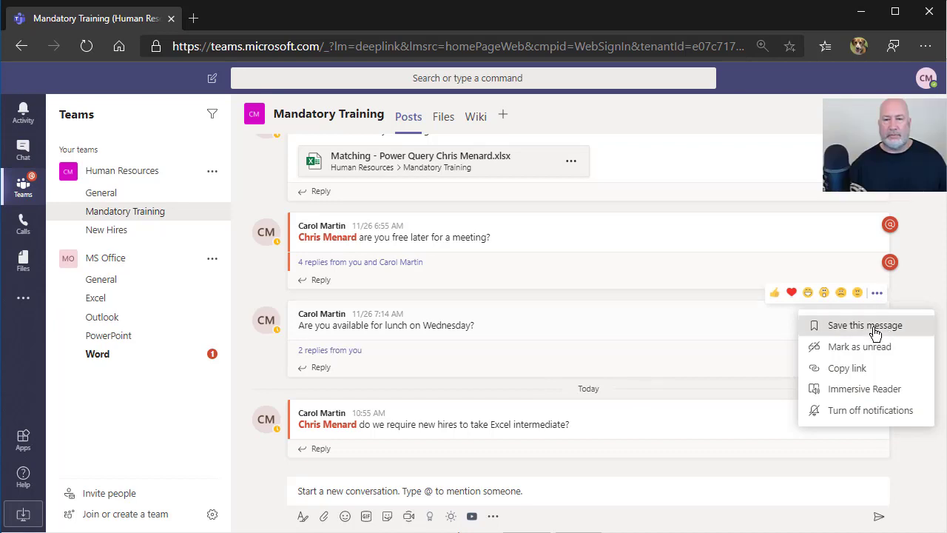
pyautogui.click(874, 330)
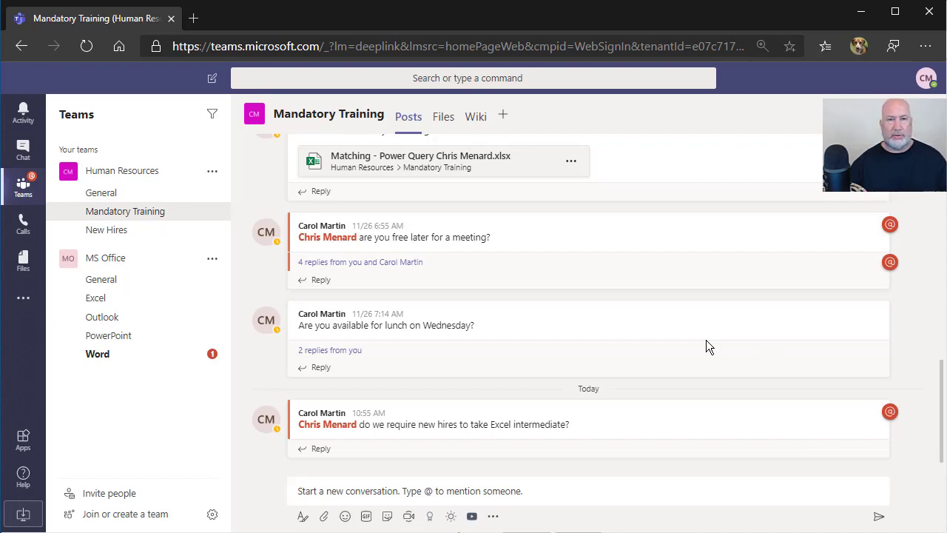
# Open the list of saved messages with the /saved command
pyautogui.click(288, 70)
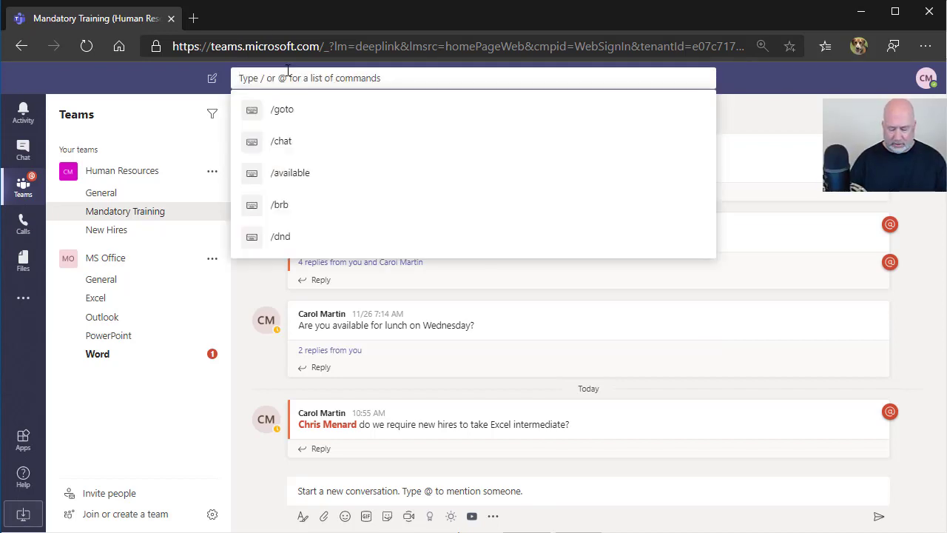
pyautogui.write('/')
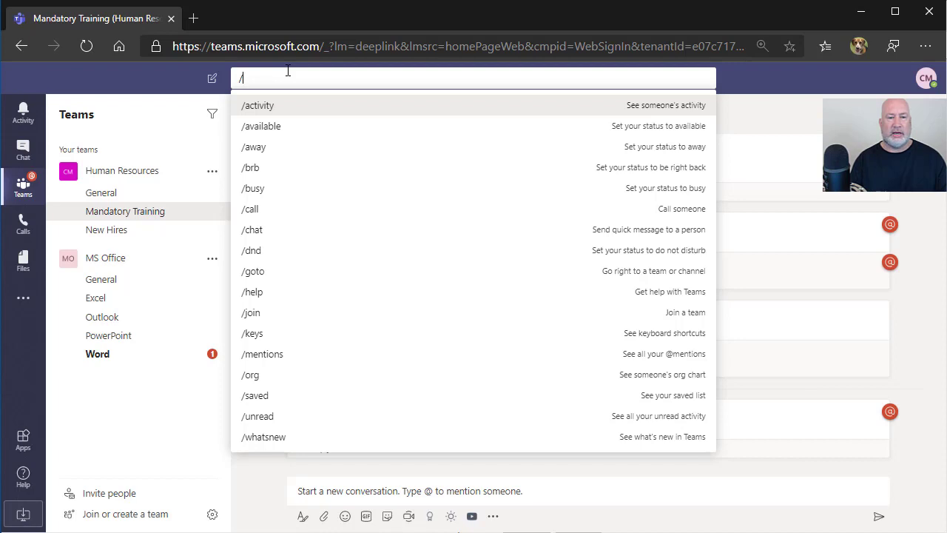
pyautogui.write('saved')
pyautogui.press('BackSpace')
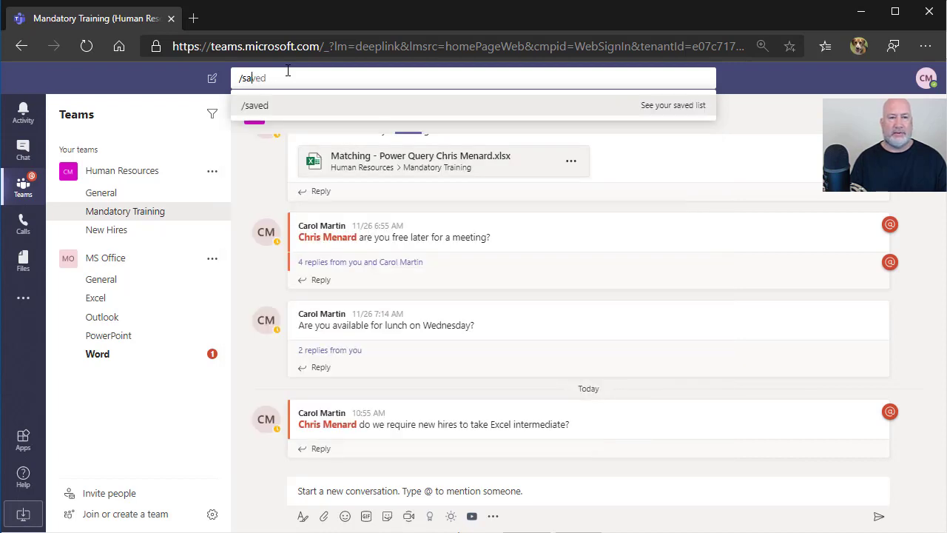
pyautogui.press('Return')
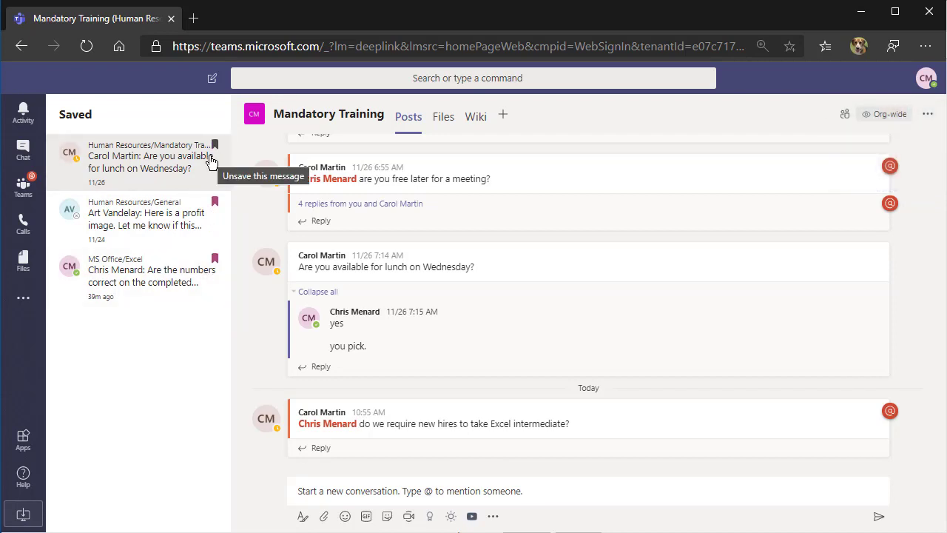
# Bring up the full list of available slash commands in the command box
pyautogui.click(271, 78)
pyautogui.write('/')
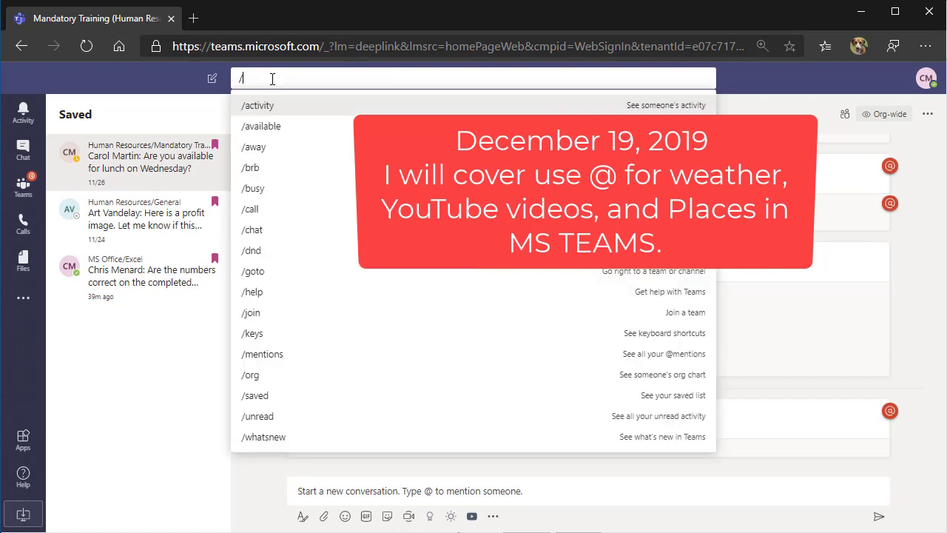